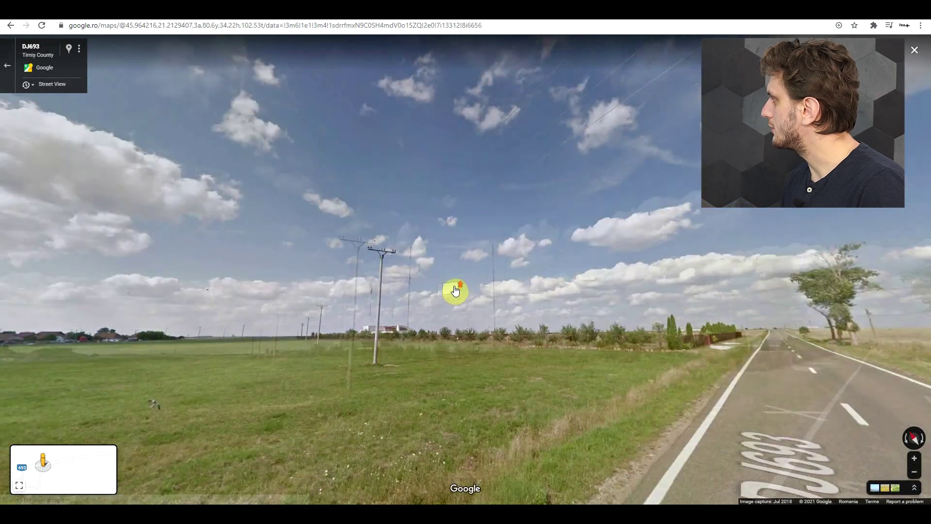
# Step forward along DJ693 in Street View toward the radio transmitter masts.
pyautogui.click(455, 291)
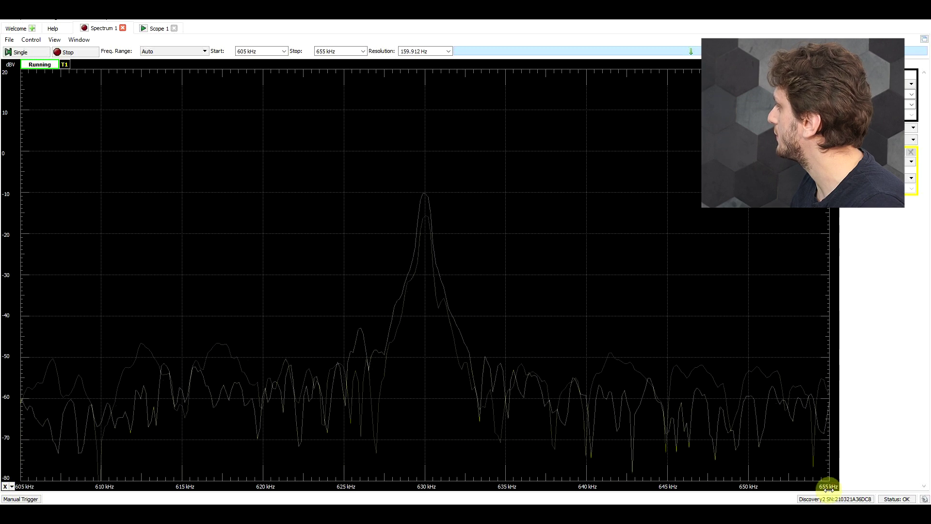
# Stop the running analyzer and take single spectrum captures of the 630 kHz peak.
pyautogui.click(33, 53)
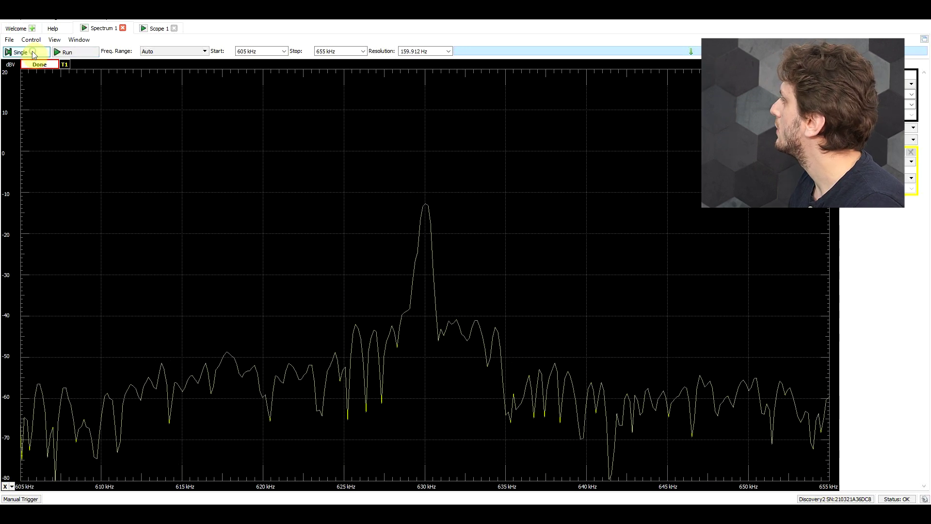
pyautogui.click(32, 53)
pyautogui.click(32, 53)
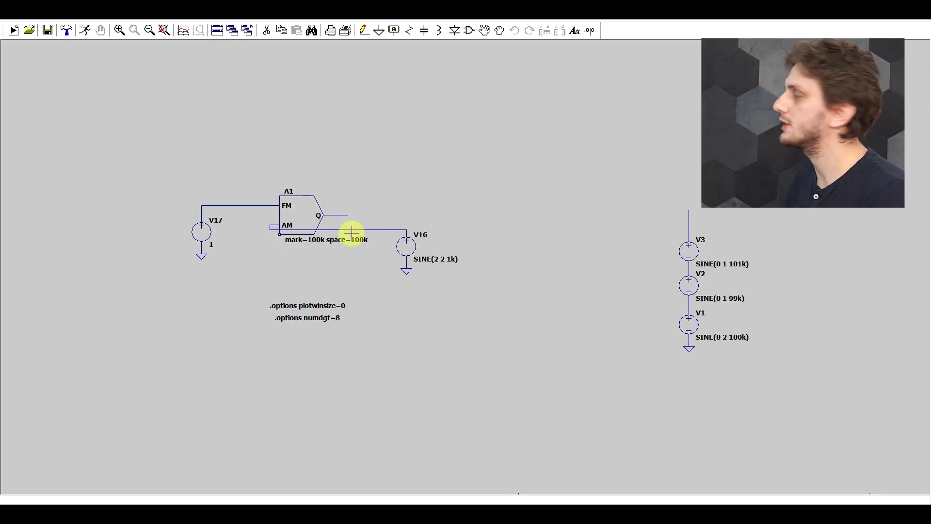
# Search the component library for 'mod' without placing a part, then simulate the am_modulator circuit.
pyautogui.click(468, 31)
pyautogui.write('mod')
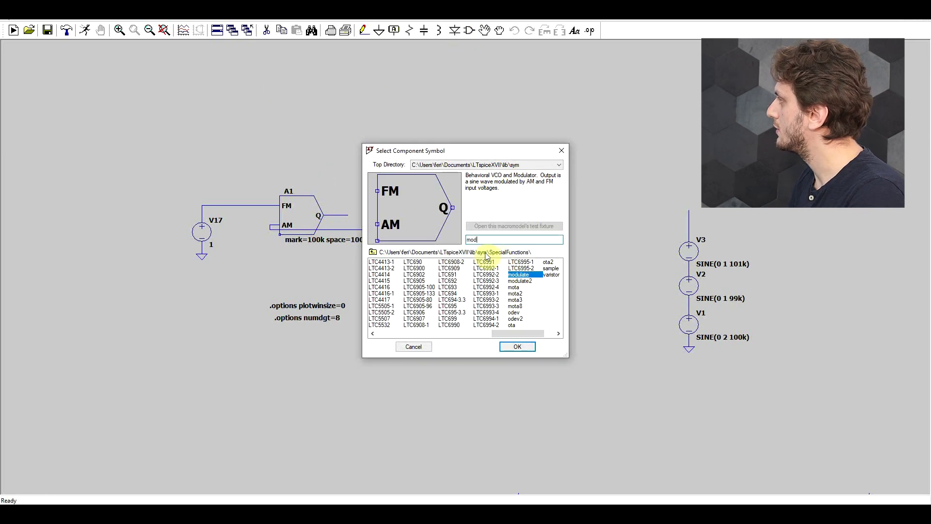
pyautogui.click(421, 346)
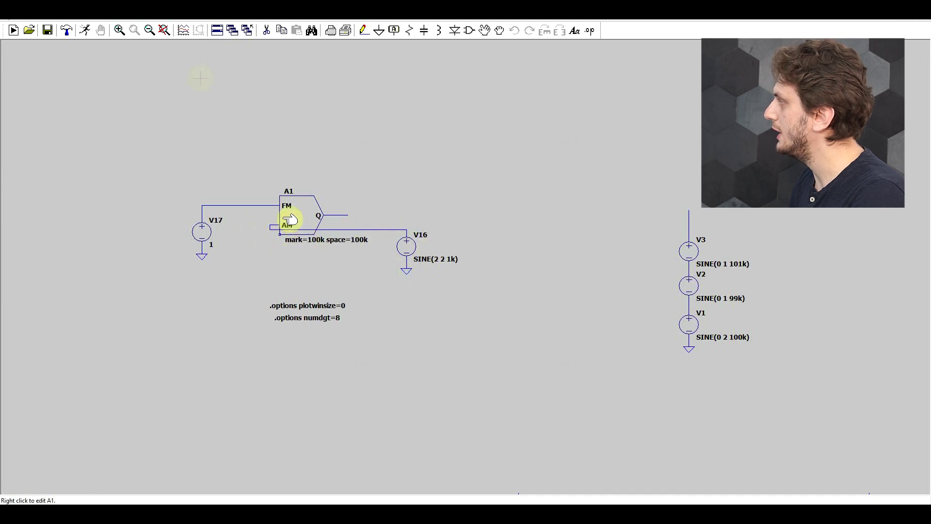
pyautogui.click(85, 30)
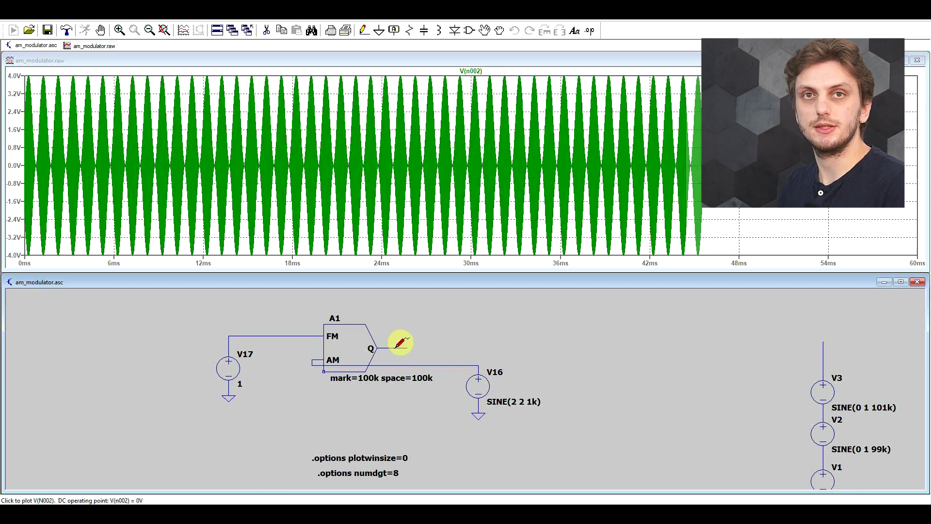
# Zoom V(n002) to about 10–23 ms, then view its FFT zoomed on the 99/100/101 kHz peaks.
pyautogui.moveTo(181, 67)
pyautogui.mouseDown()
pyautogui.moveTo(273, 139)
pyautogui.moveTo(374, 257)
pyautogui.mouseUp()
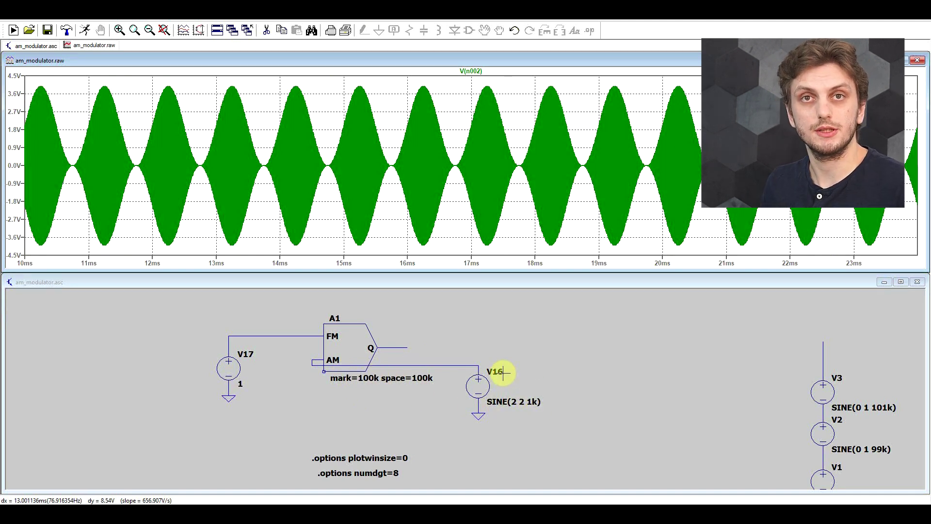
pyautogui.rightClick(398, 95)
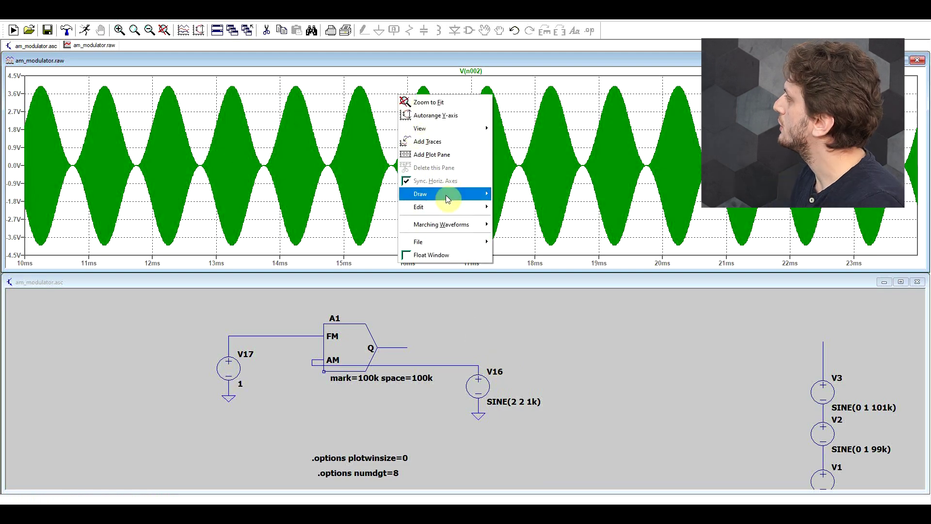
pyautogui.moveTo(438, 129)
pyautogui.click(523, 221)
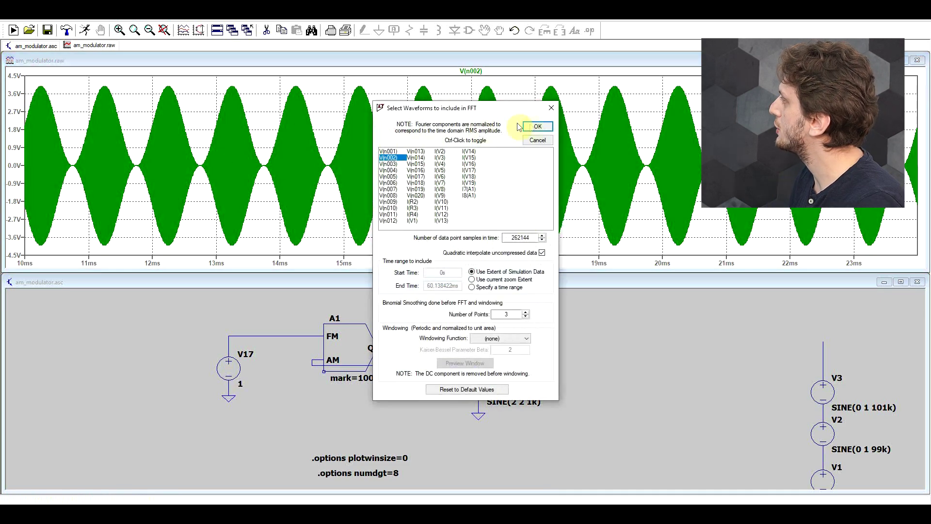
pyautogui.click(532, 124)
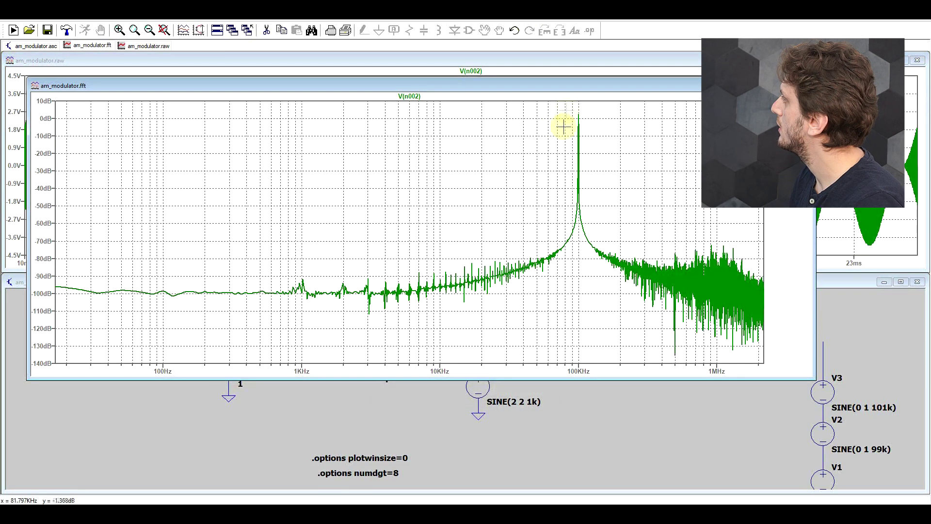
pyautogui.moveTo(569, 108); pyautogui.dragTo(594, 282)
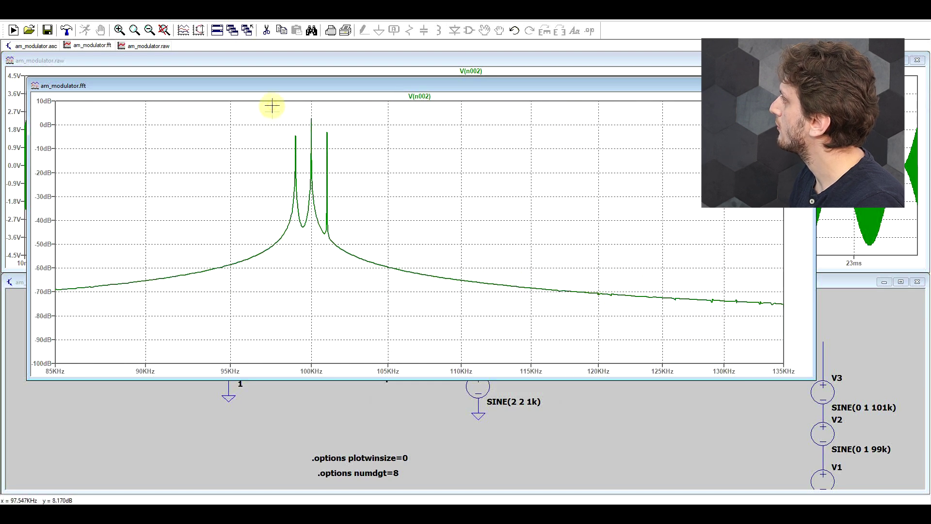
pyautogui.moveTo(272, 104); pyautogui.dragTo(351, 322)
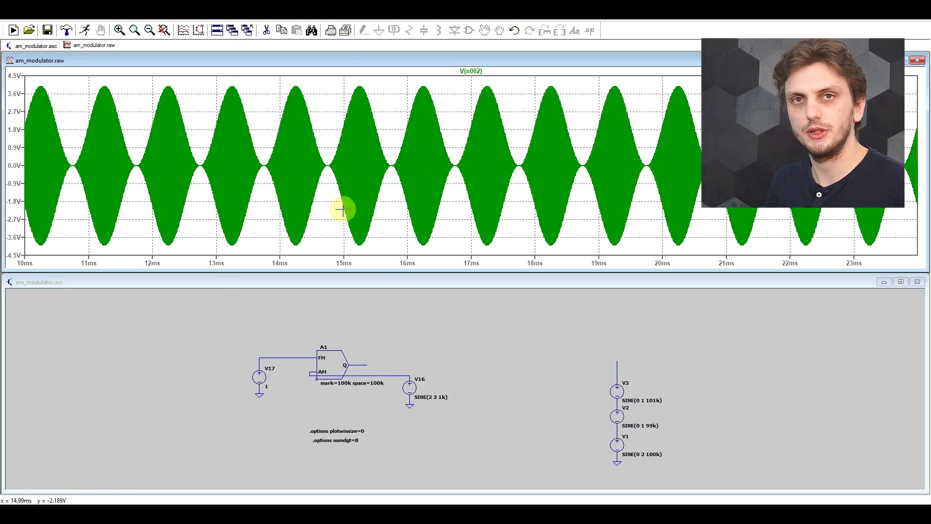
# Rerun the simulation and add V(n004), the summed V1–V3 sine stack, to the plot.
pyautogui.scroll(4, 721, 484)
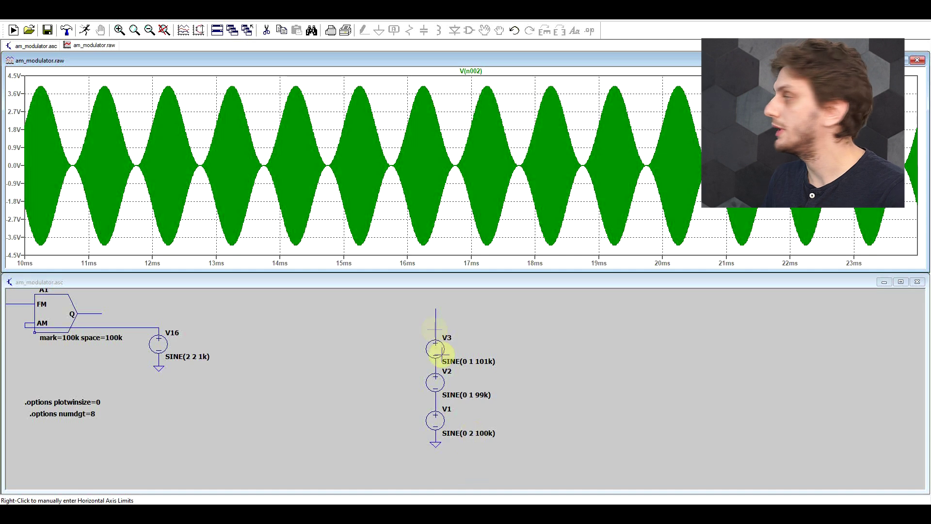
pyautogui.click(436, 314)
pyautogui.click(437, 313)
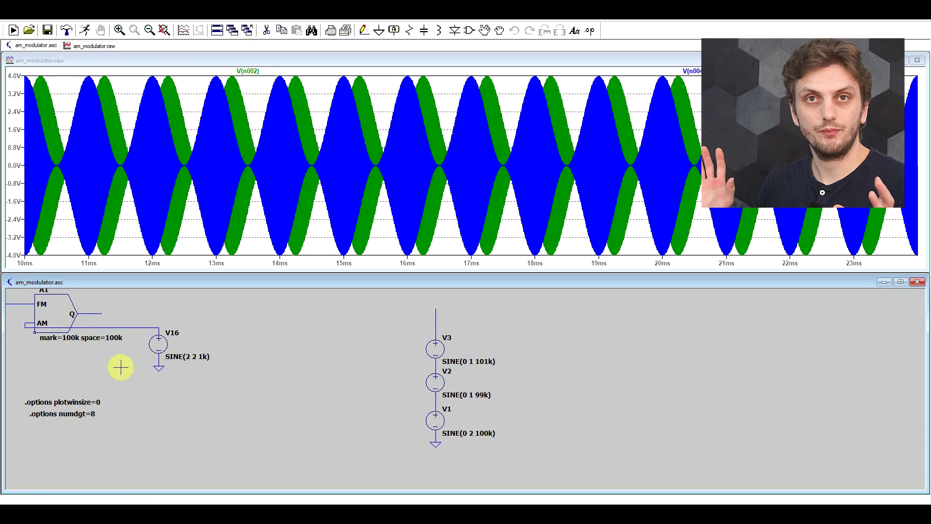
# Copy the V3, V2 and V1 sources to the right of the original stack.
pyautogui.press('F6')
pyautogui.moveTo(395, 302); pyautogui.dragTo(461, 461)
pyautogui.click(561, 387)
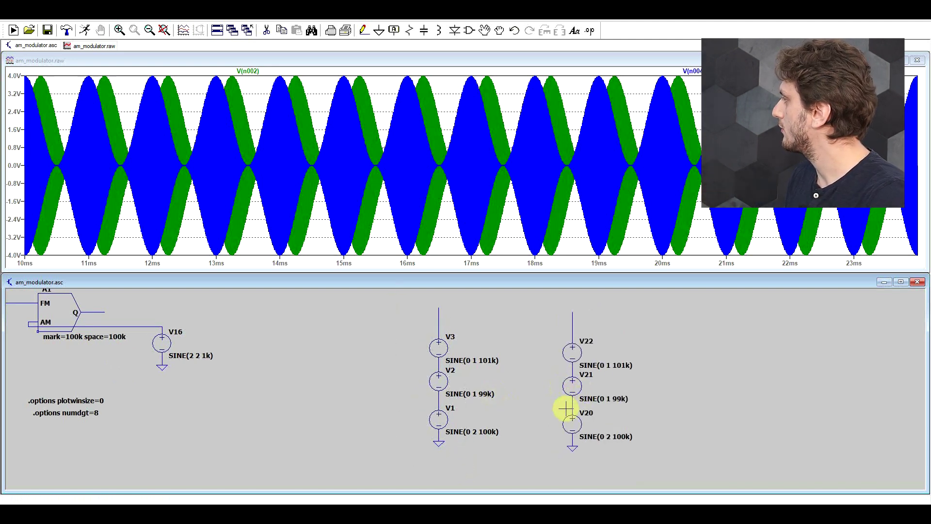
# Delete the 100k and 101k copies, keeping 99 kHz V21, then rerun and plot V(n006).
pyautogui.press('F5')
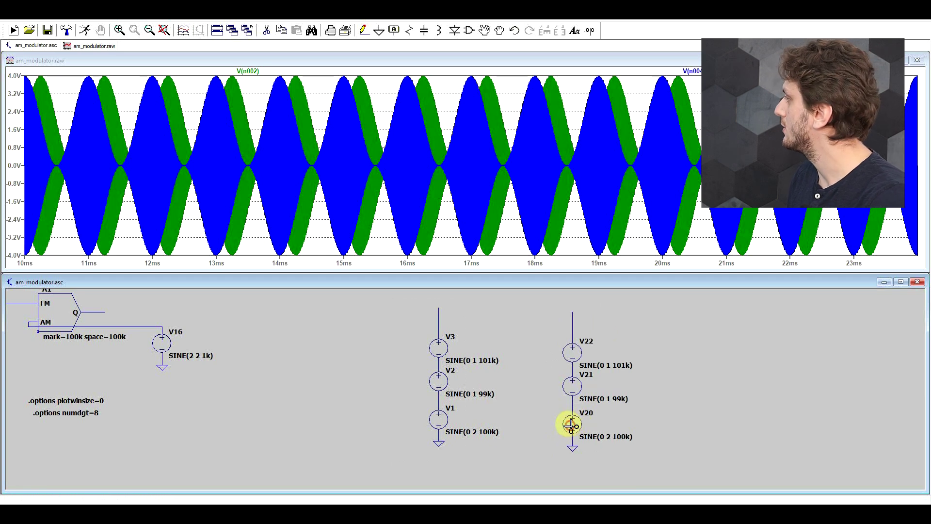
pyautogui.click(571, 425)
pyautogui.click(572, 352)
pyautogui.click(84, 30)
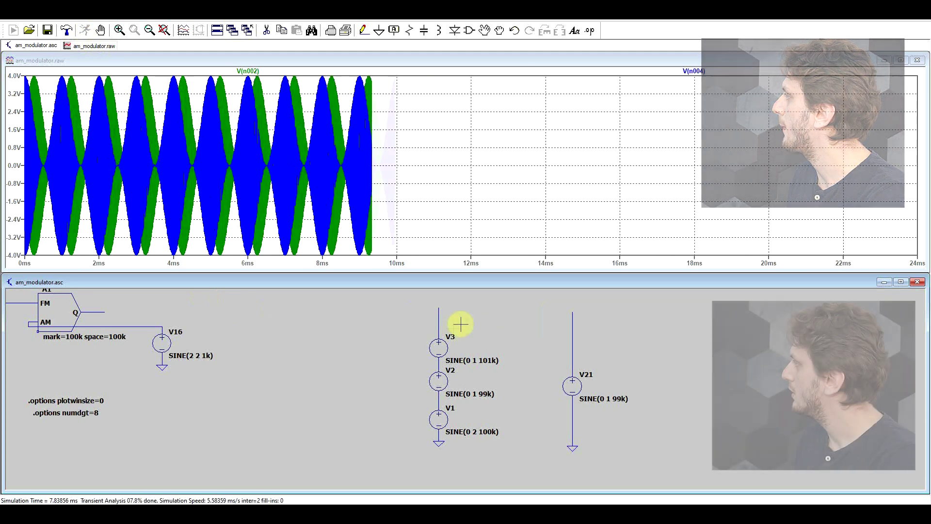
pyautogui.click(572, 325)
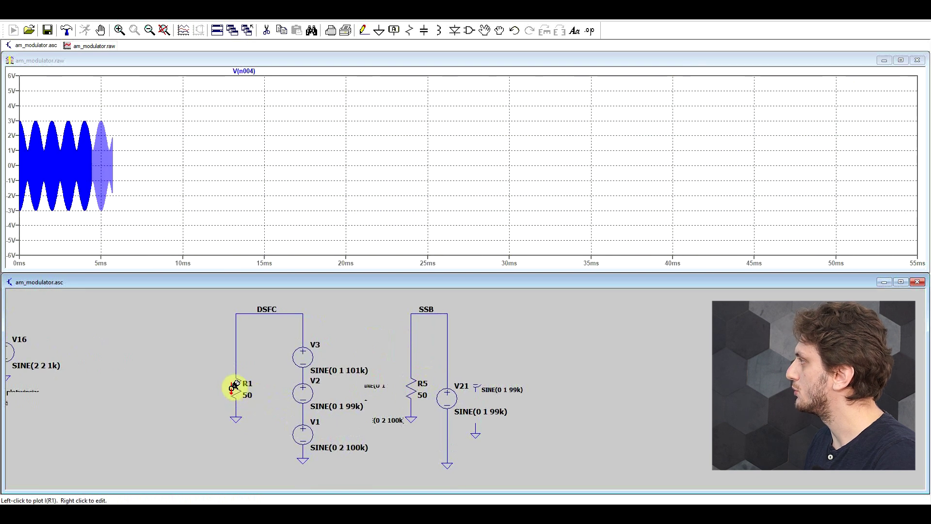
# Plot the power dissipated in the 50 Ω load R1 as V(DSFC)*I(R1).
pyautogui.click(432, 315)
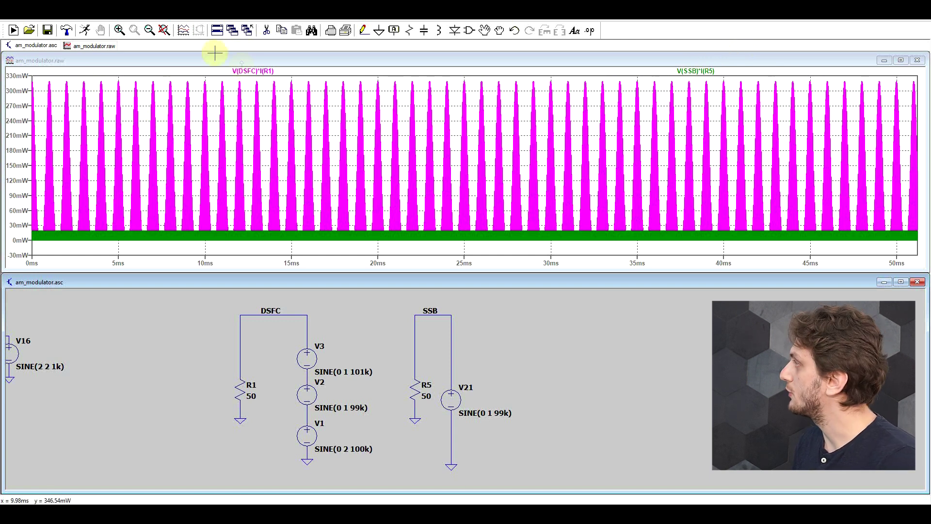
pyautogui.keyDown('ctrl'); pyautogui.click(250, 70); pyautogui.keyUp('ctrl')
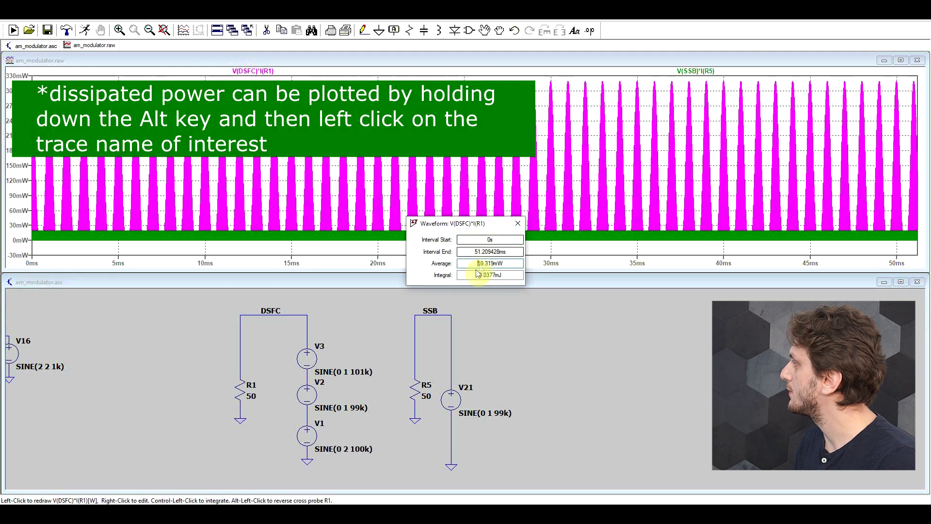
pyautogui.click(518, 223)
pyautogui.keyDown('ctrl'); pyautogui.click(706, 70); pyautogui.keyUp('ctrl')
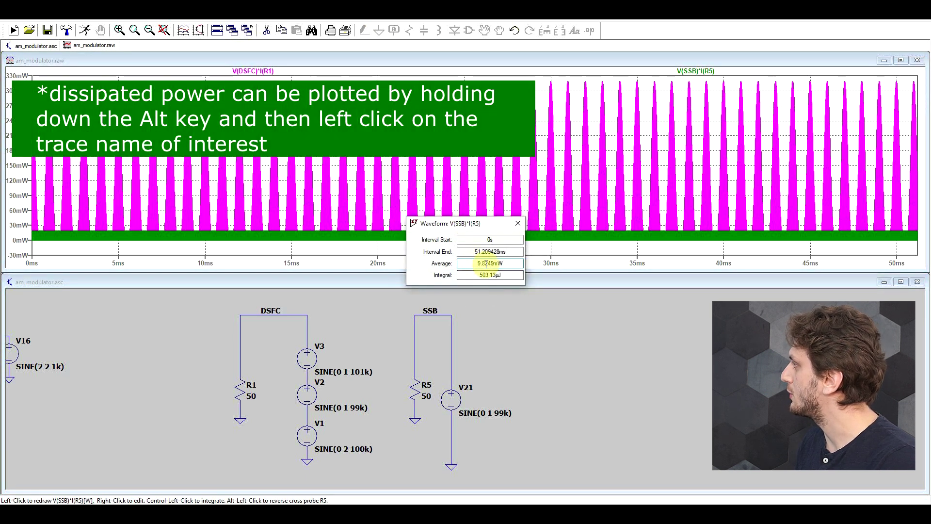
pyautogui.click(518, 223)
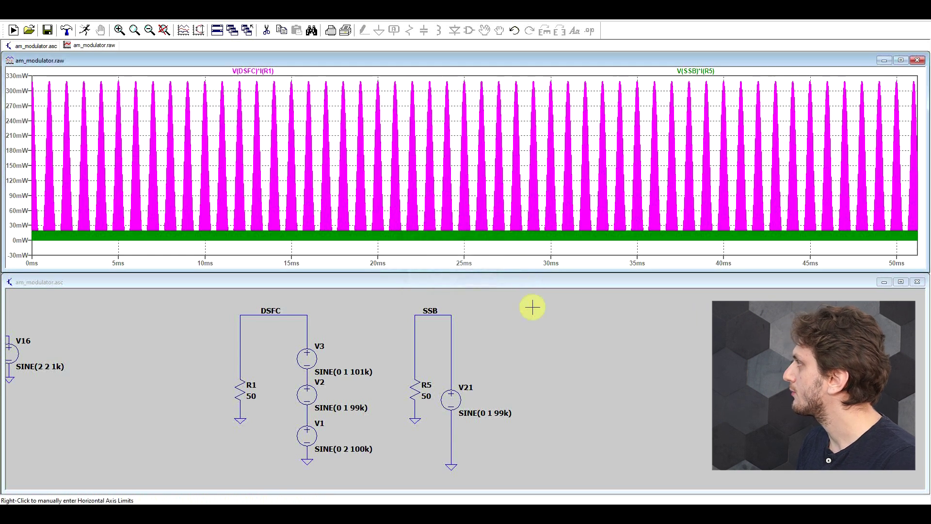